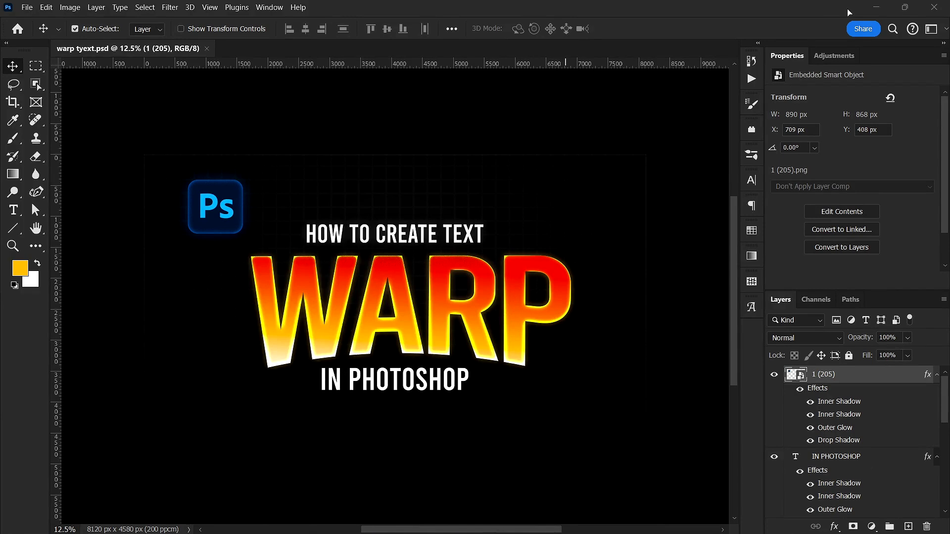
- Fit the new white 16 × 9 inch, 100 px/cm canvas to the screen
{"action": "key", "text": "ctrl+0"}
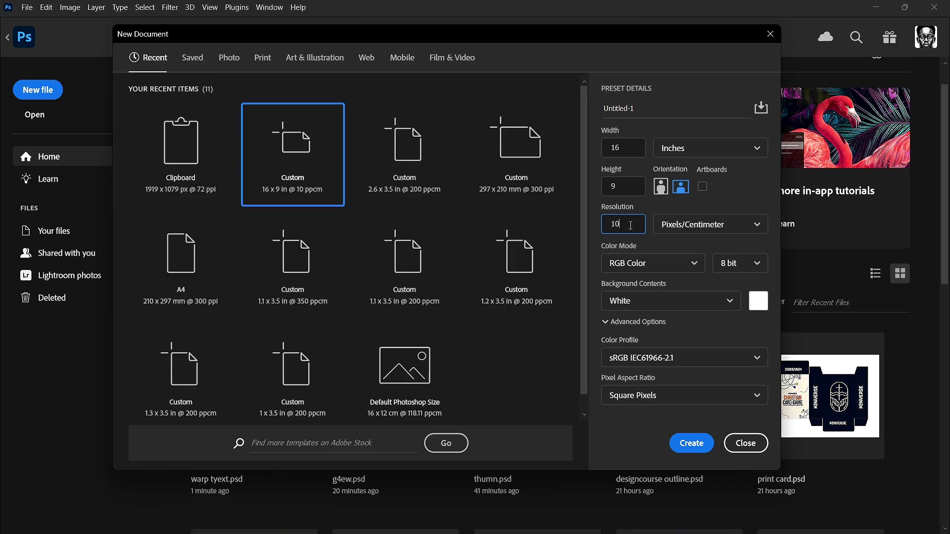
{"action": "type", "text": "0"}
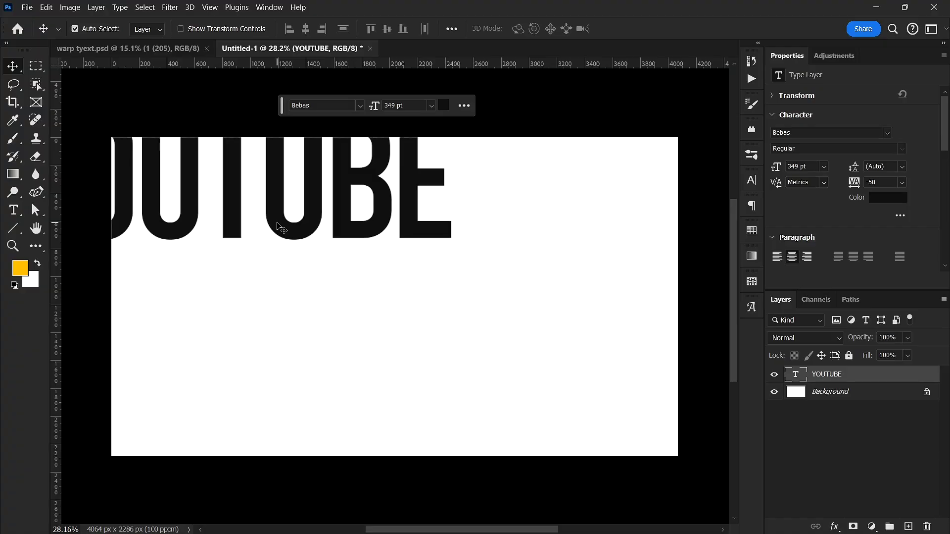
- Move the black Bebas YOUTUBE text to the centre of the canvas
{"action": "left_click_drag", "start_coordinate": [281, 227], "coordinate": [434, 328]}
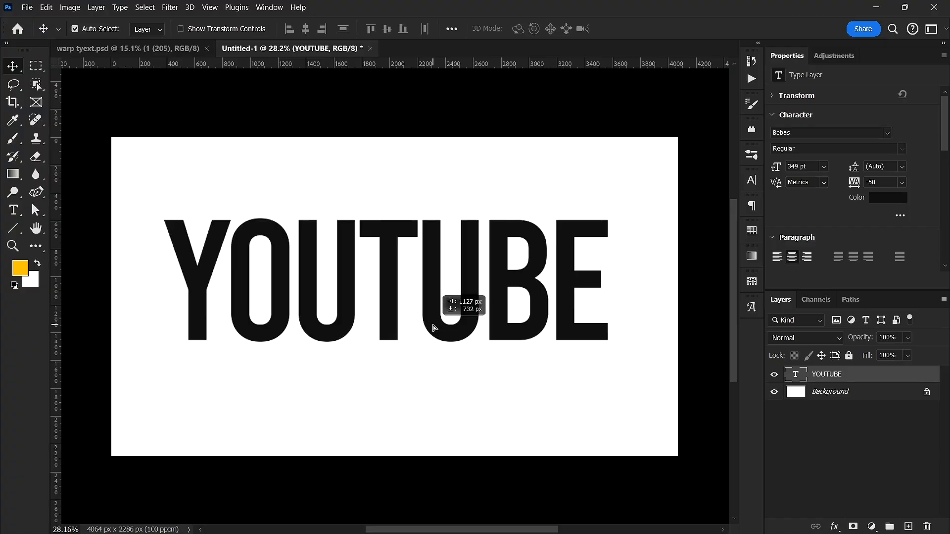
{"action": "scroll", "coordinate": [652, 296], "scroll_direction": "up", "scroll_amount": 1}
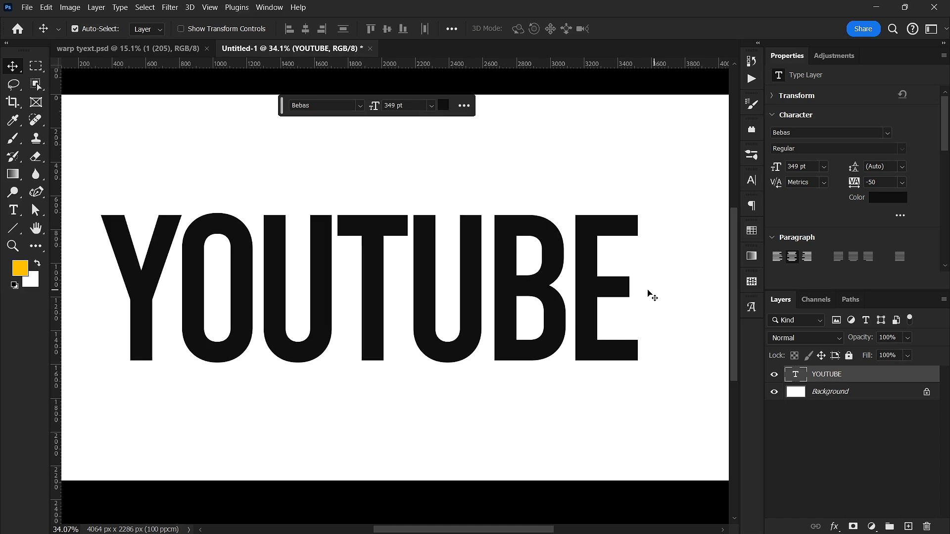
{"action": "scroll", "coordinate": [419, 266], "scroll_direction": "down", "scroll_amount": 2}
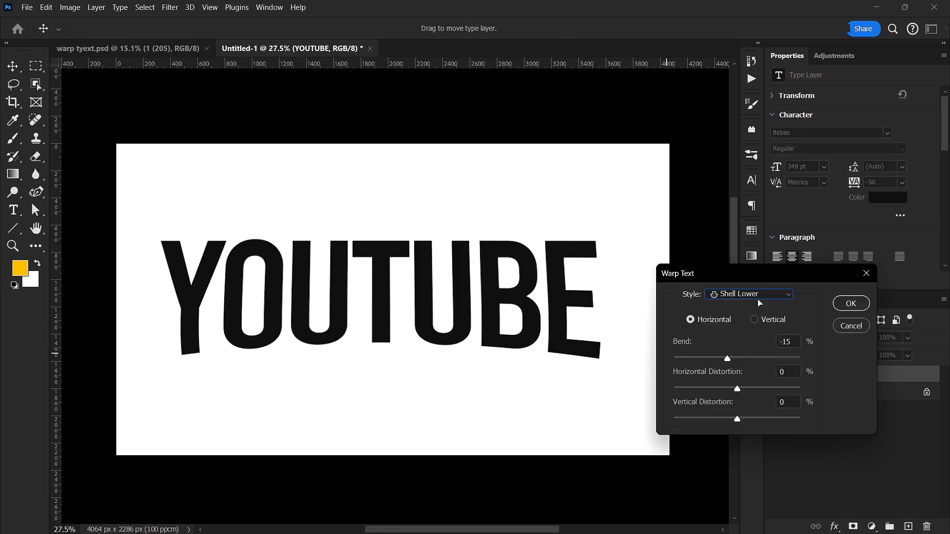
- Reverse the YOUTUBE curve by setting the Flag warp bend to +34%
{"action": "left_click_drag", "start_coordinate": [727, 357], "coordinate": [751, 348]}
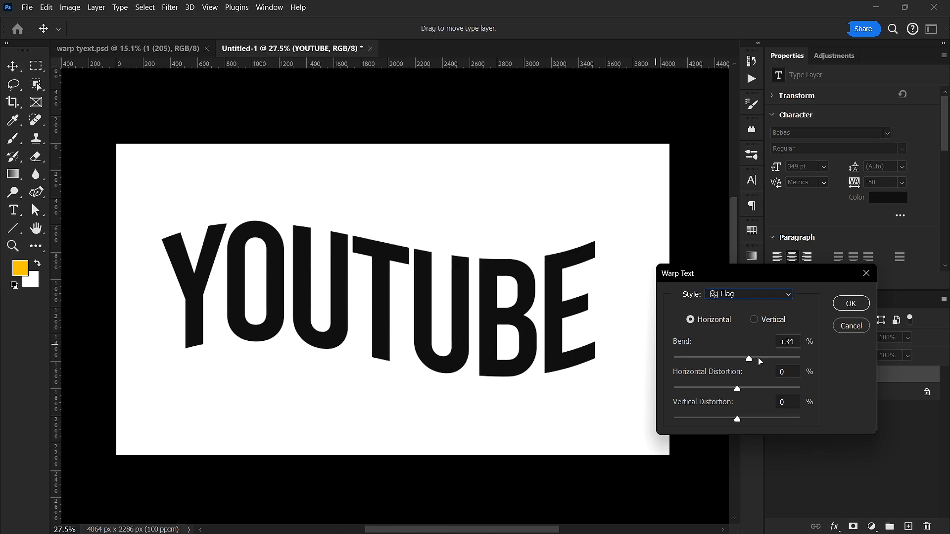
- Change the warp style to Wave and soften the bend to about -12%
{"action": "key", "text": "Down"}
{"action": "left_click_drag", "start_coordinate": [761, 362], "coordinate": [732, 363]}
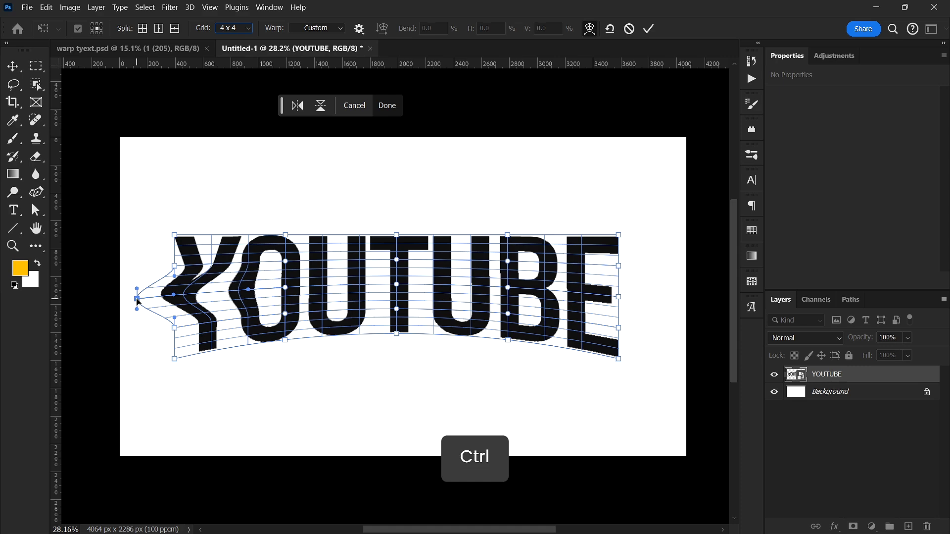
- Pull the mesh near the O inward, then undo the custom mesh warp
{"action": "left_click_drag", "start_coordinate": [139, 301], "coordinate": [282, 289]}
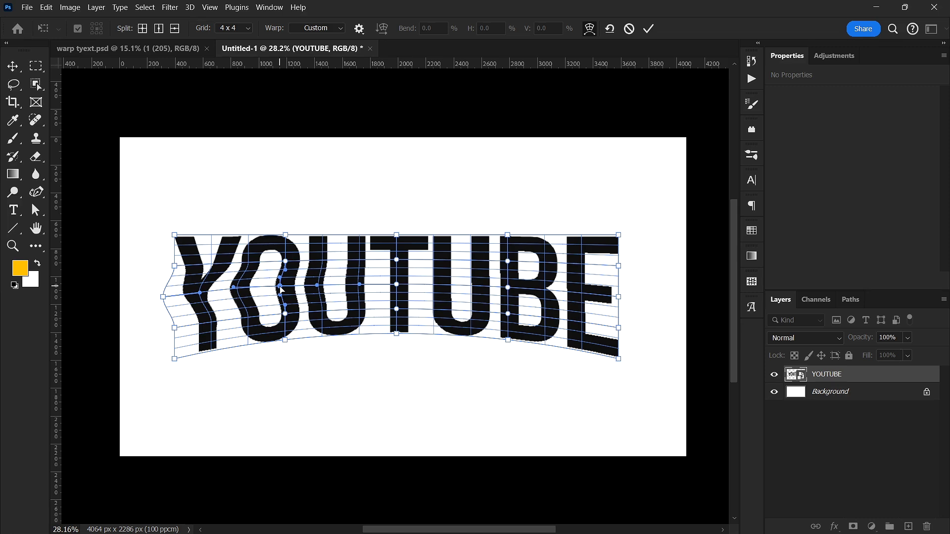
{"action": "key", "text": "ctrl+z"}
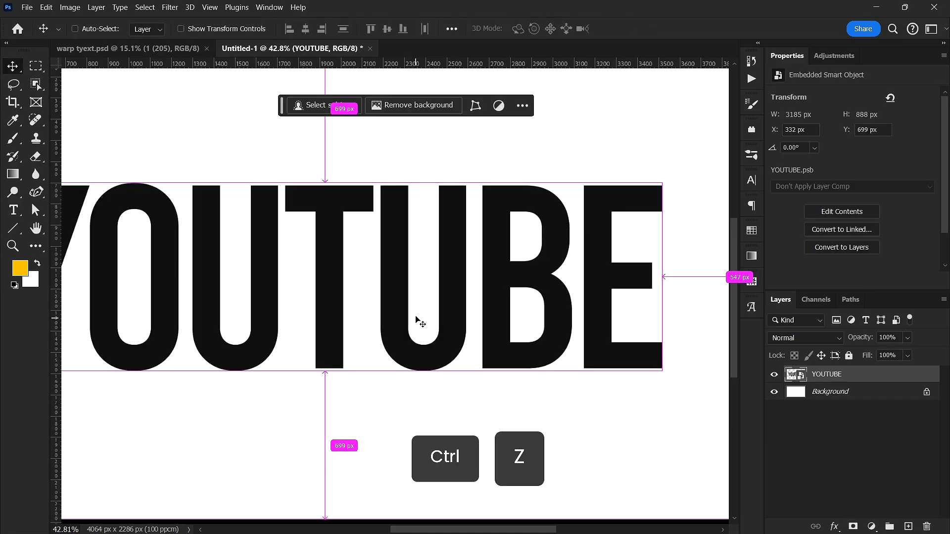